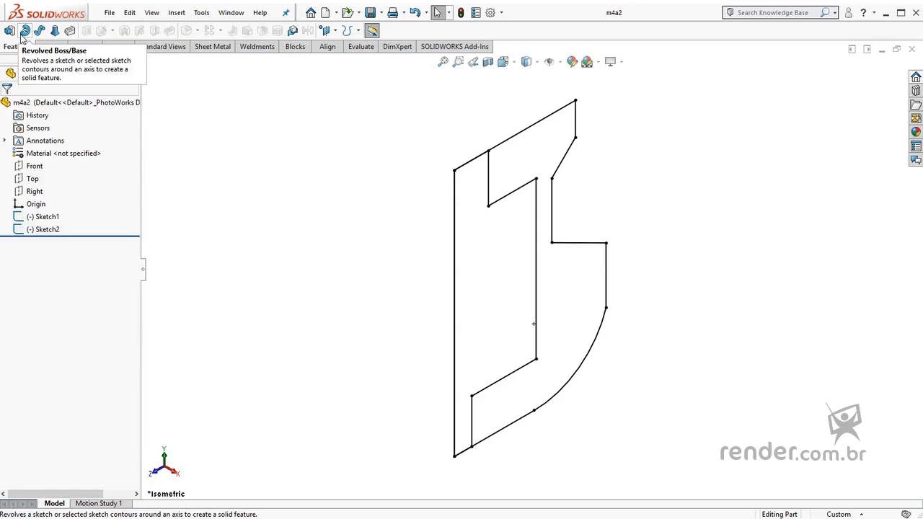
# - Start a revolve of Sketch1 using its left vertical line, Line10, as the axis
pyautogui.click(57, 217)
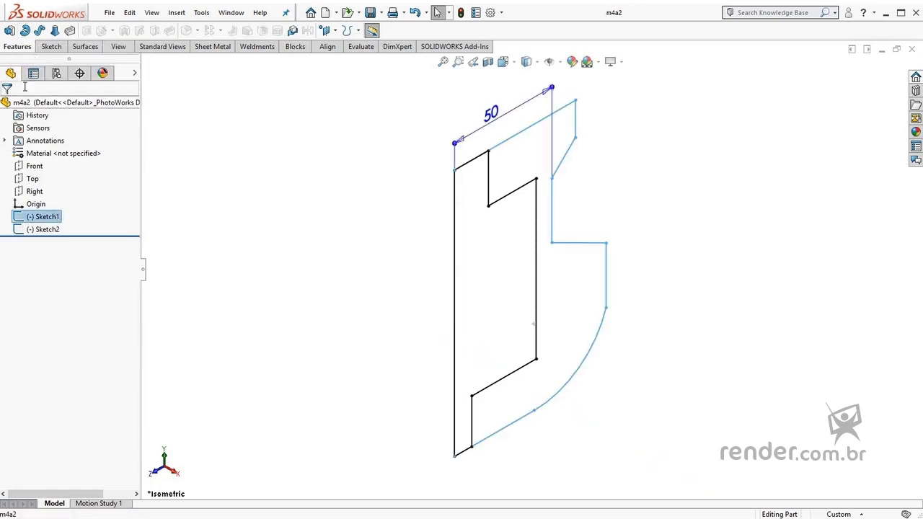
pyautogui.click(24, 31)
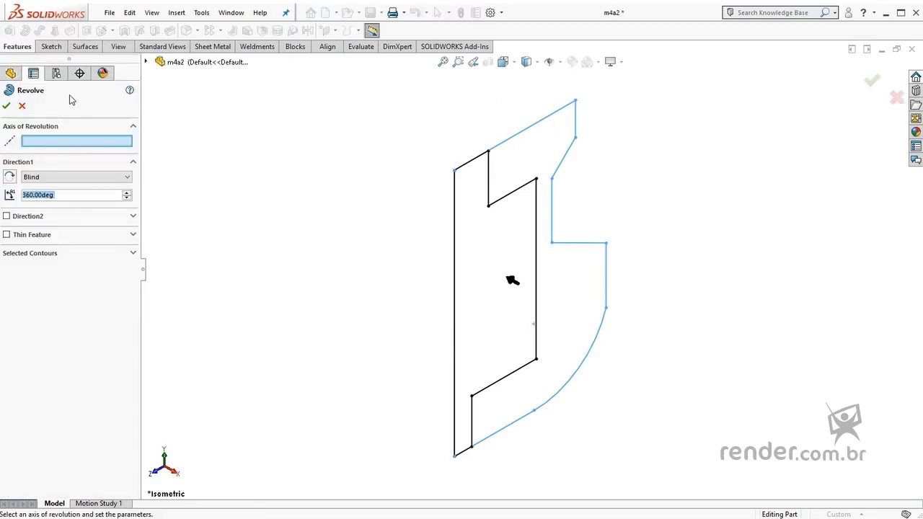
pyautogui.moveTo(402, 253); pyautogui.dragTo(401, 233, button='middle')
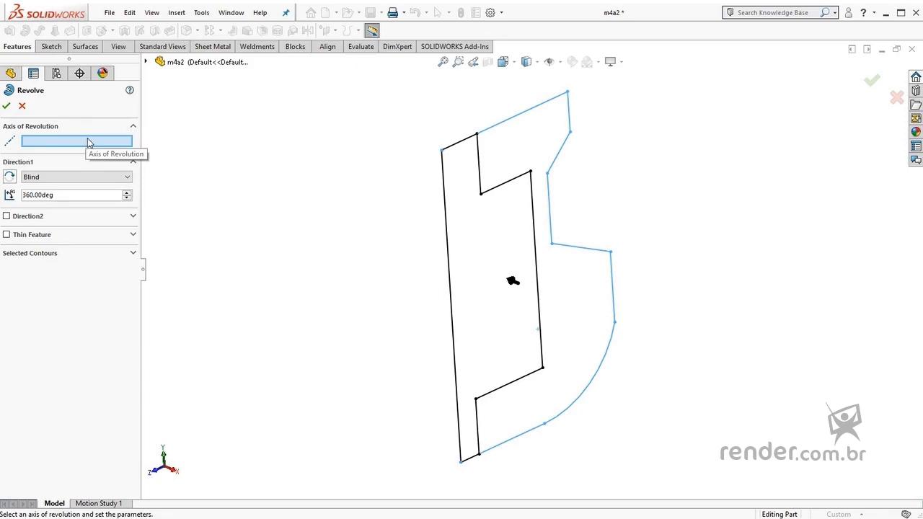
pyautogui.click(449, 274)
pyautogui.moveTo(474, 291)
pyautogui.mouseDown(button='middle')
pyautogui.moveTo(423, 317)
pyautogui.moveTo(429, 311)
pyautogui.mouseUp(button='middle')
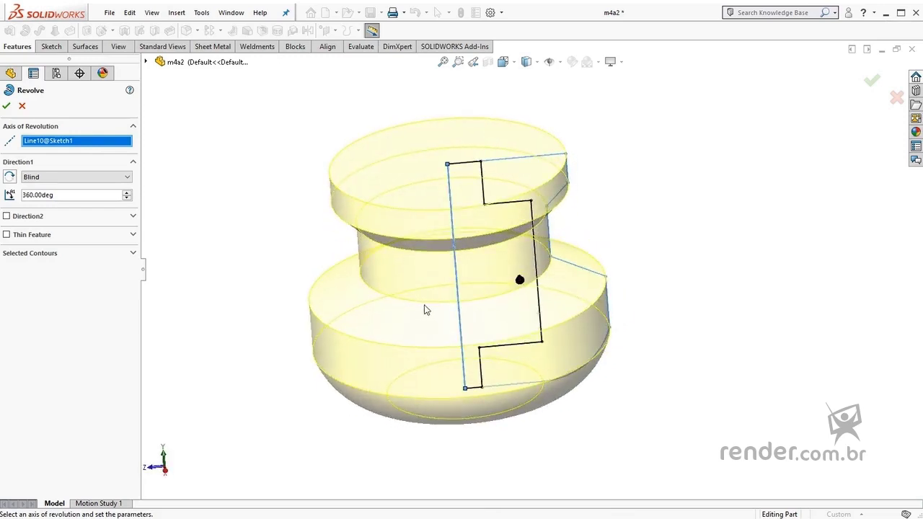
pyautogui.click(99, 142)
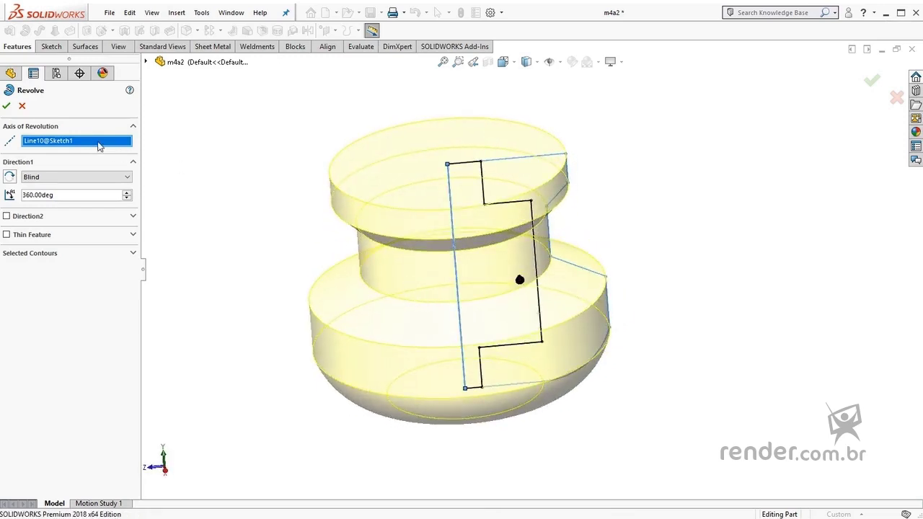
pyautogui.click(498, 347)
pyautogui.click(476, 388)
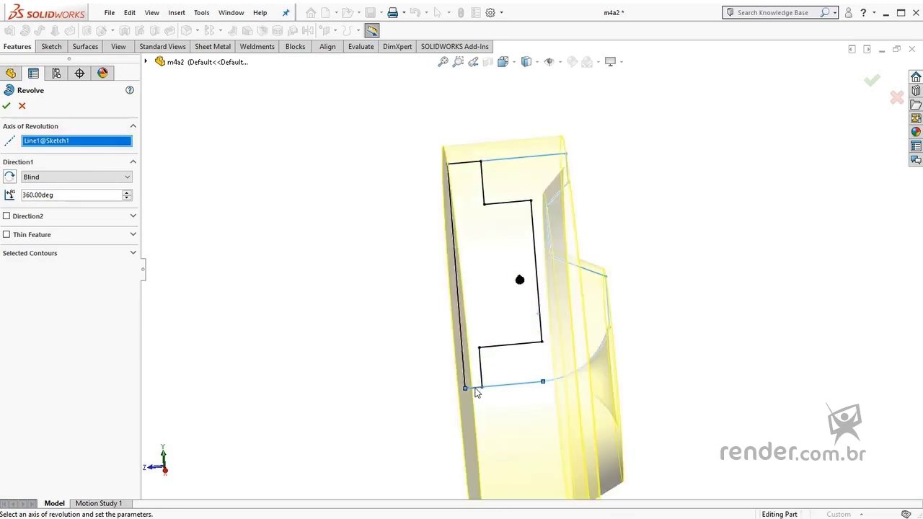
pyautogui.moveTo(641, 330); pyautogui.dragTo(564, 148, button='middle')
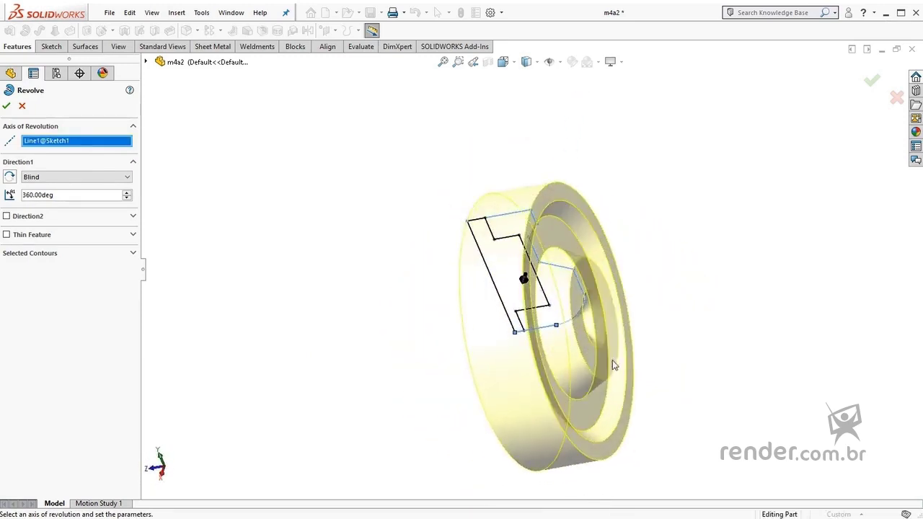
pyautogui.moveTo(565, 148)
pyautogui.mouseDown(button='middle')
pyautogui.moveTo(581, 360)
pyautogui.moveTo(528, 337)
pyautogui.mouseUp(button='middle')
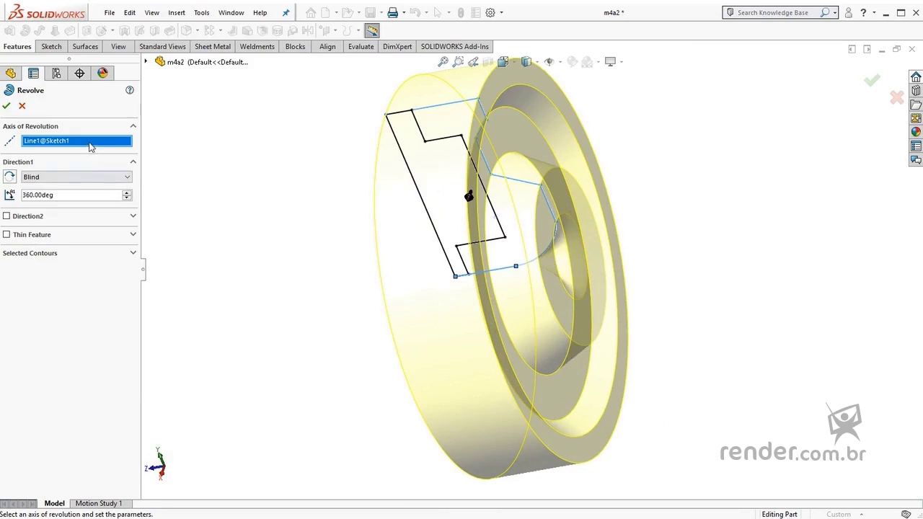
pyautogui.click(422, 195)
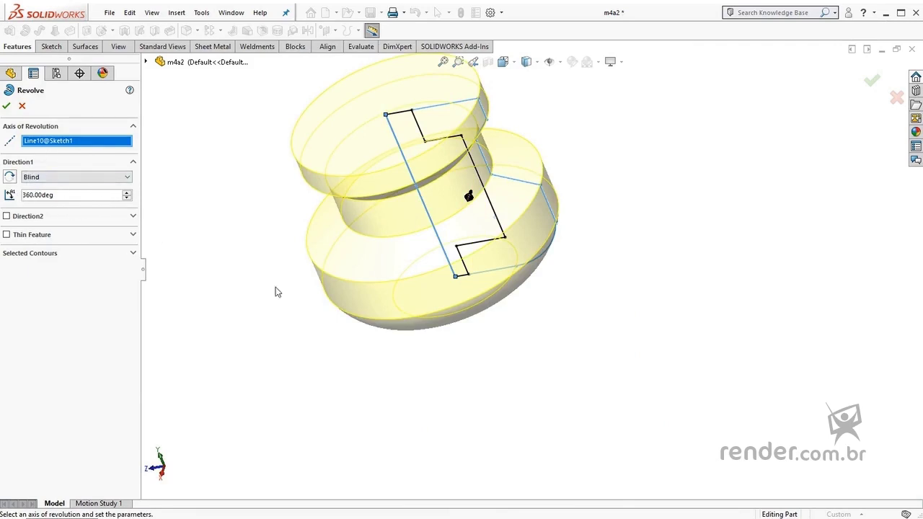
pyautogui.moveTo(275, 287); pyautogui.dragTo(304, 275, button='middle')
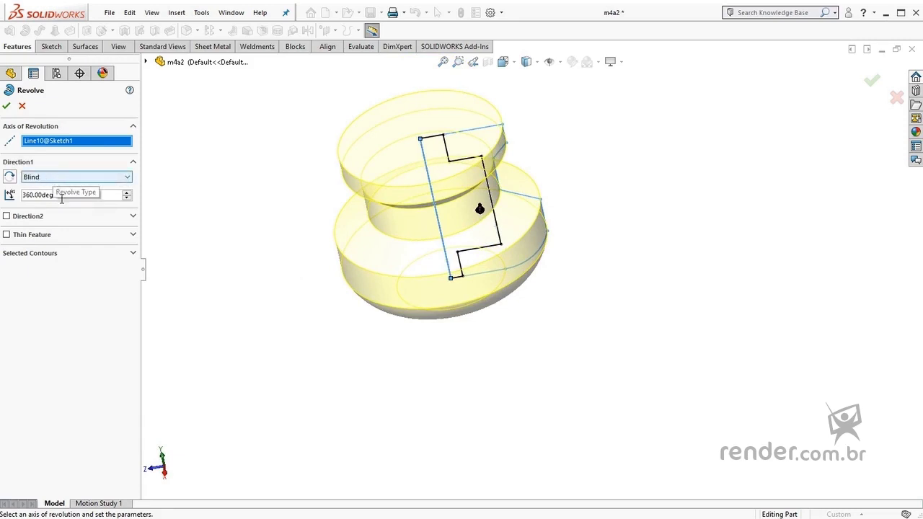
# - Preview the revolve at a 180-degree half turn and inspect it
pyautogui.moveTo(62, 196); pyautogui.dragTo(22, 195)
pyautogui.write('180')
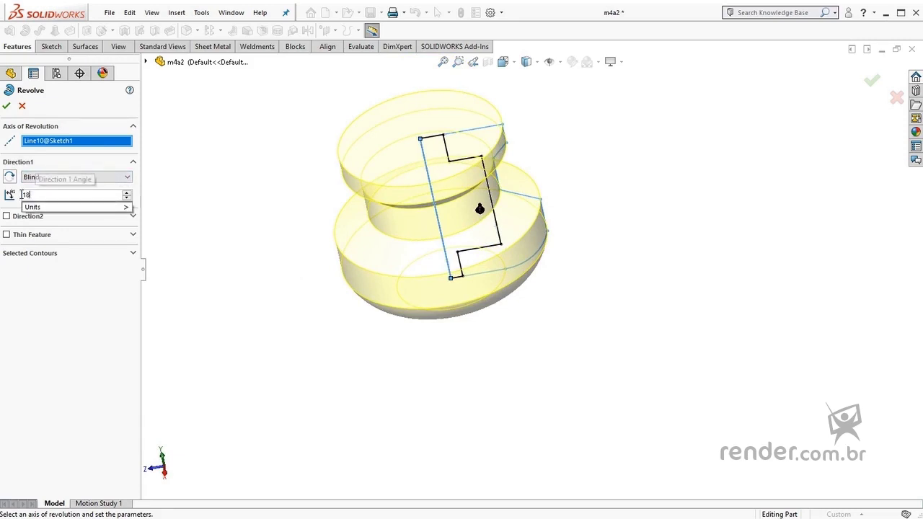
pyautogui.click(133, 161)
pyautogui.moveTo(293, 243)
pyautogui.mouseDown(button='middle')
pyautogui.moveTo(367, 186)
pyautogui.moveTo(450, 226)
pyautogui.moveTo(375, 289)
pyautogui.moveTo(459, 218)
pyautogui.moveTo(423, 306)
pyautogui.mouseUp(button='middle')
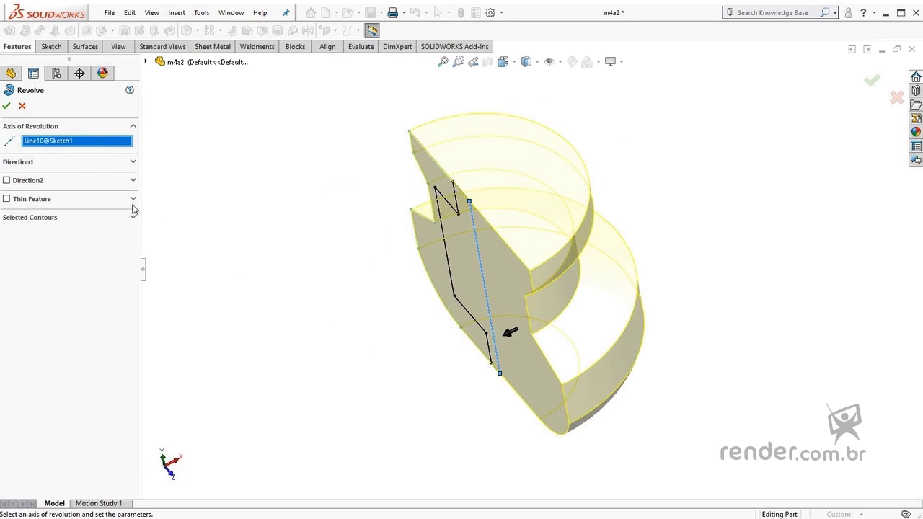
# - Reset the revolve angle to 360 degrees and confirm the solid spool
pyautogui.click(133, 161)
pyautogui.moveTo(63, 196); pyautogui.dragTo(25, 195)
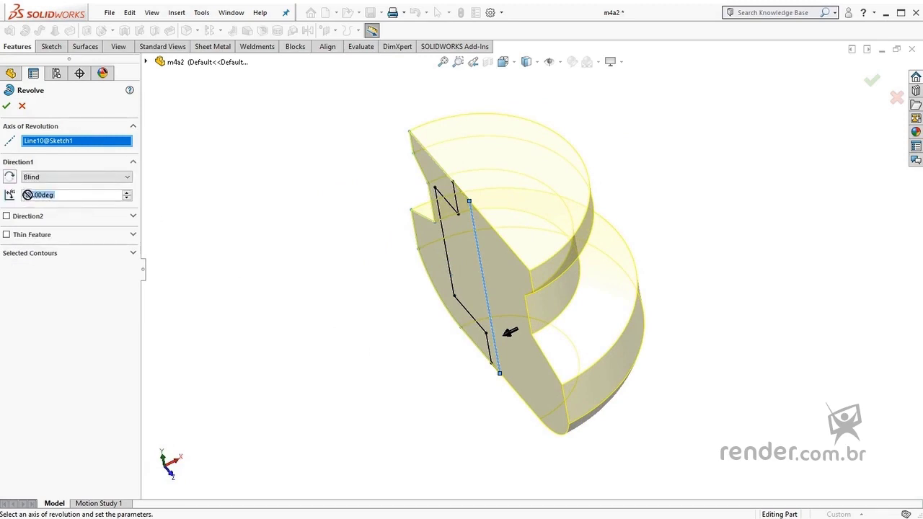
pyautogui.write('360')
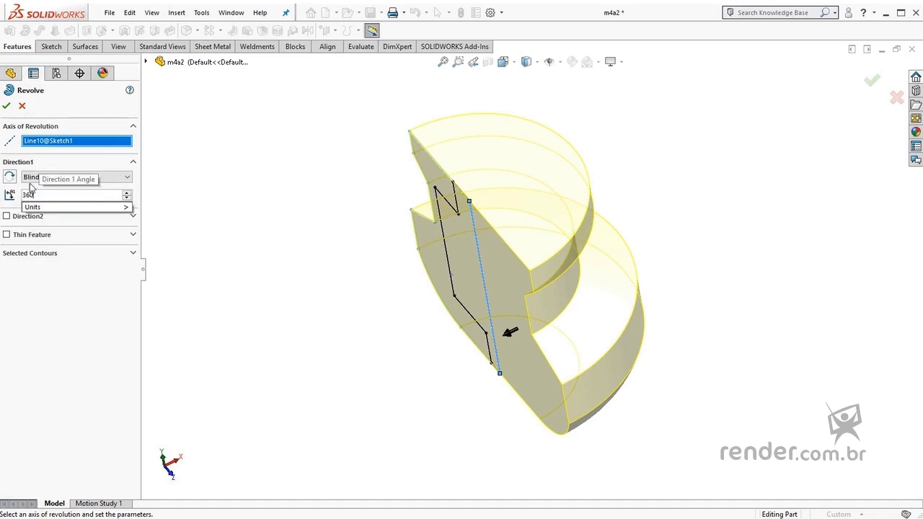
pyautogui.click(8, 107)
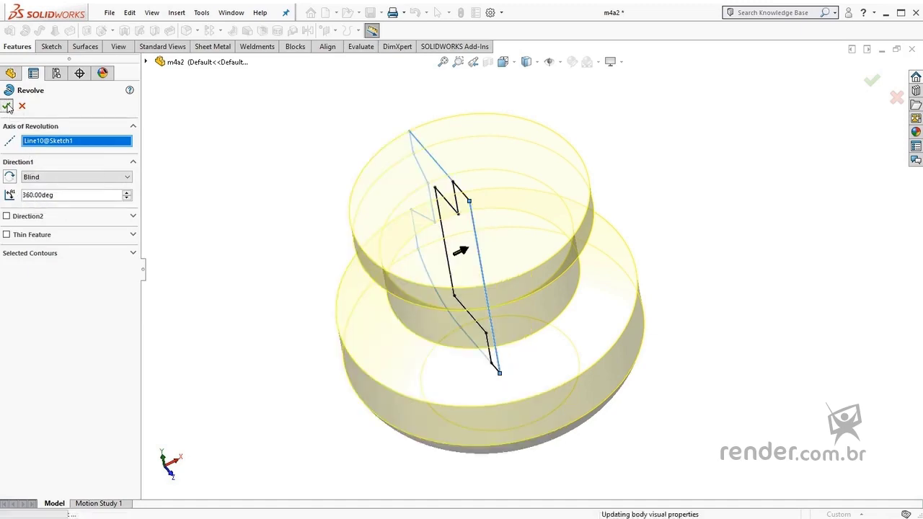
# - Return the spool to isometric view and select Sketch2 as the cut profile
pyautogui.moveTo(298, 162)
pyautogui.mouseDown(button='middle')
pyautogui.moveTo(361, 104)
pyautogui.moveTo(303, 219)
pyautogui.moveTo(383, 245)
pyautogui.mouseUp(button='middle')
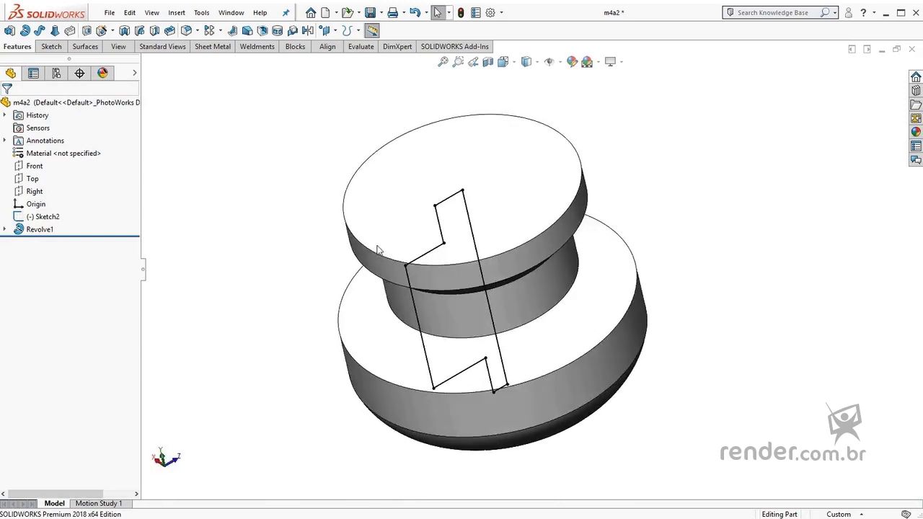
pyautogui.hotkey('ctrl', '7')
pyautogui.click(43, 217)
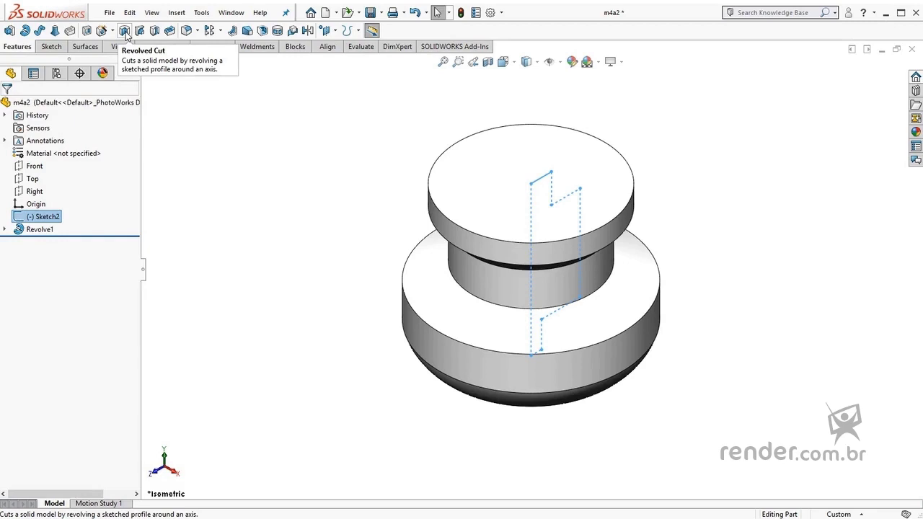
# - Revolve-cut Sketch2 about its vertical line to bore the centre hole through the spool
pyautogui.click(126, 31)
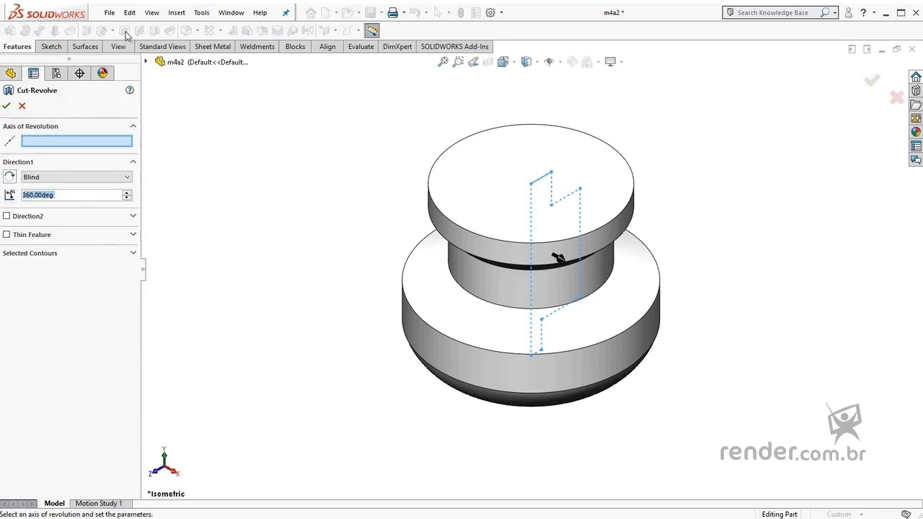
pyautogui.scroll(-3, 603, 287)
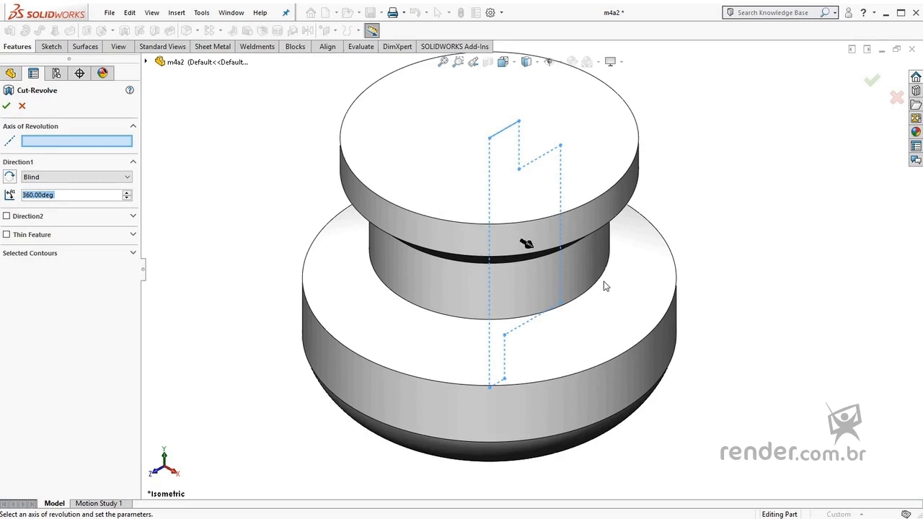
pyautogui.click(112, 142)
pyautogui.click(490, 236)
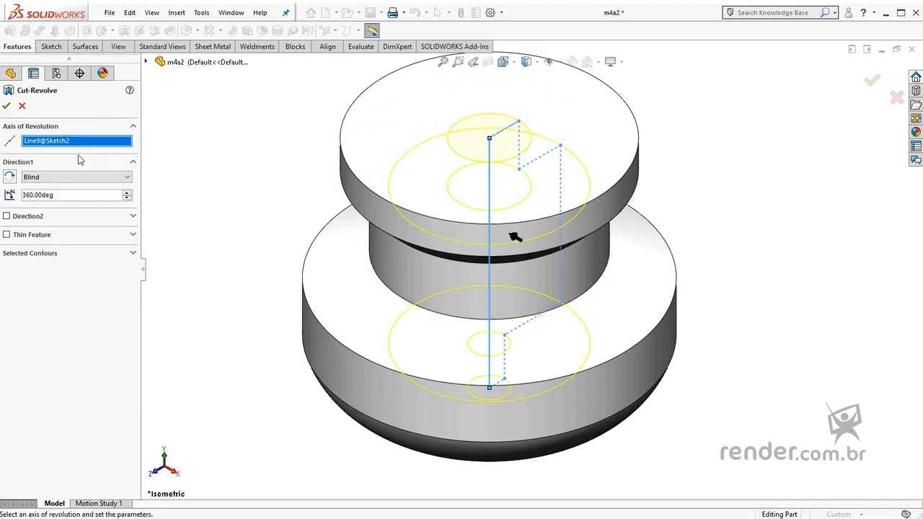
pyautogui.press('Return')
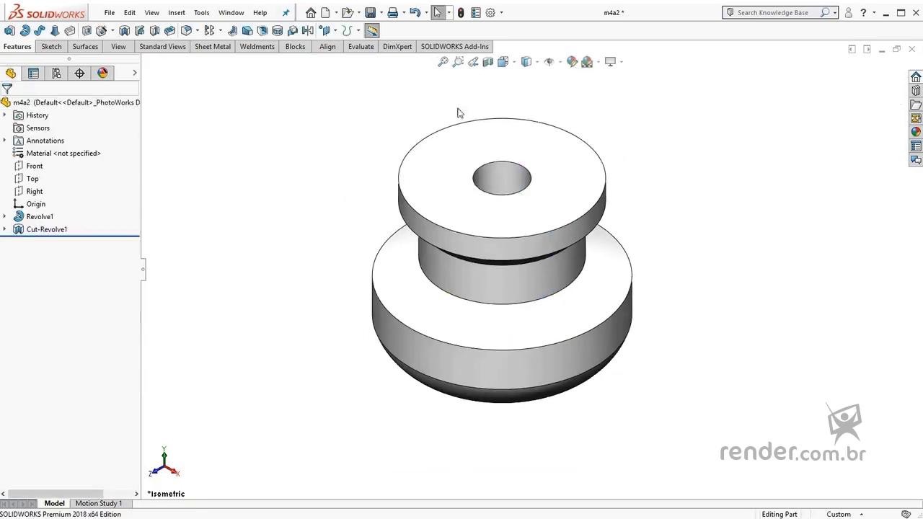
pyautogui.click(488, 62)
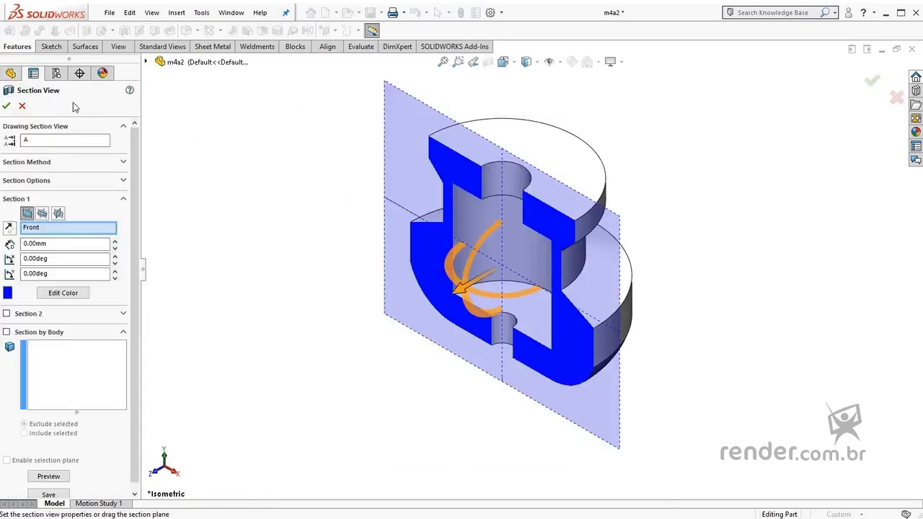
pyautogui.click(9, 104)
pyautogui.scroll(-5, 501, 259)
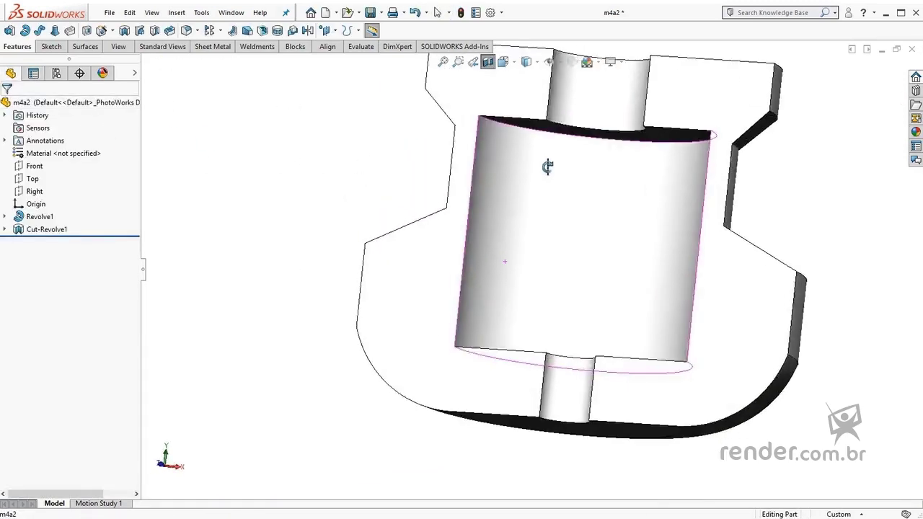
pyautogui.moveTo(502, 259); pyautogui.dragTo(527, 242, button='middle')
pyautogui.scroll(4, 530, 274)
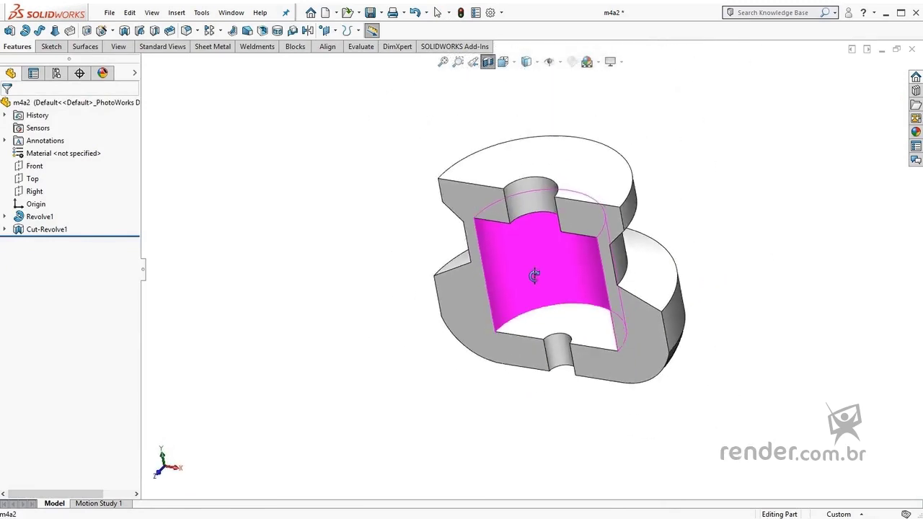
pyautogui.click(487, 62)
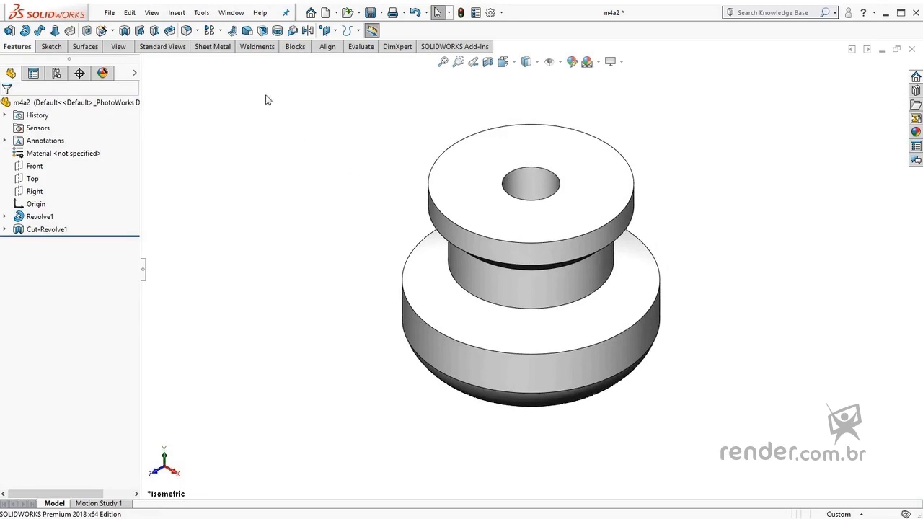
pyautogui.click(231, 13)
# - Switch to the Sketch 1 document and start a revolve on Sketch2
pyautogui.click(258, 147)
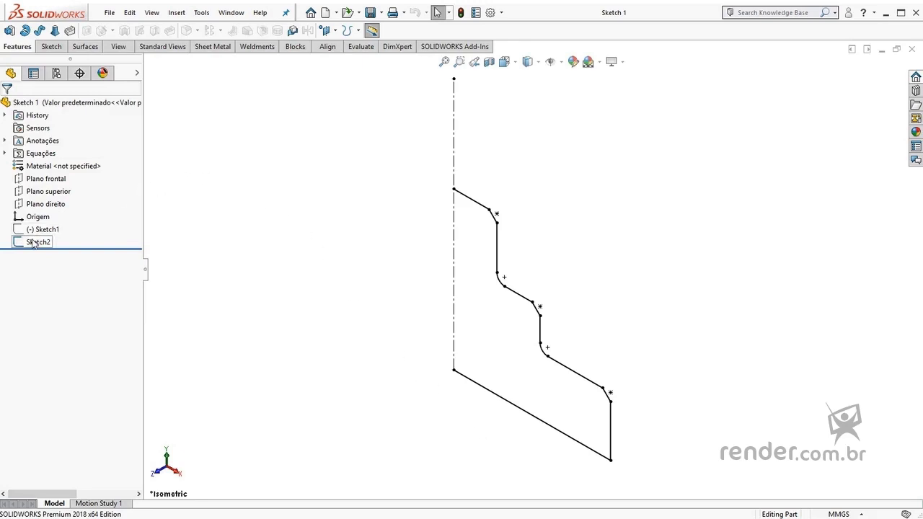
pyautogui.click(38, 243)
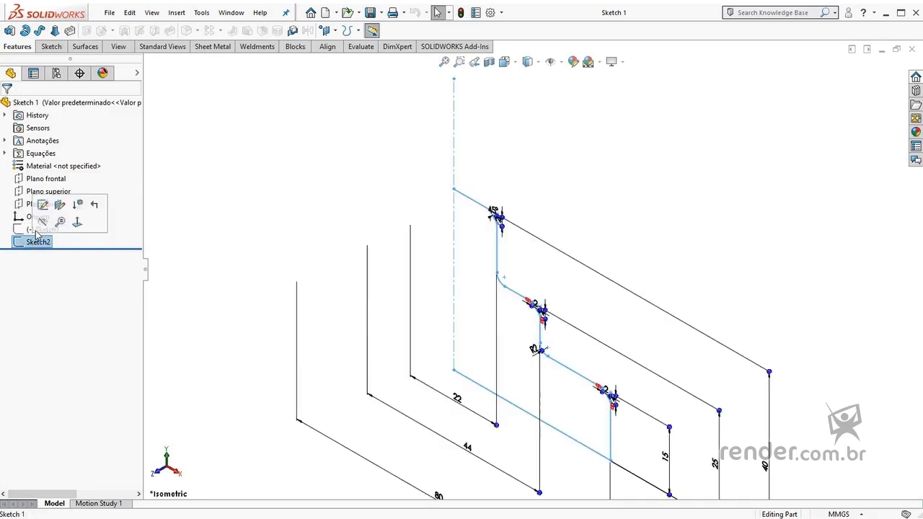
pyautogui.click(25, 31)
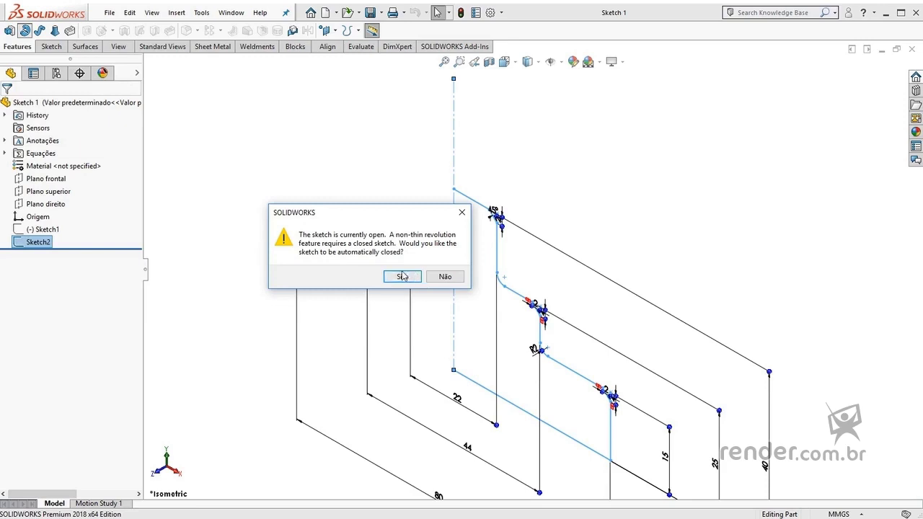
# - Decline closing the sketch so the revolve opens as a 10.00mm thin feature
pyautogui.moveTo(395, 215); pyautogui.dragTo(324, 184)
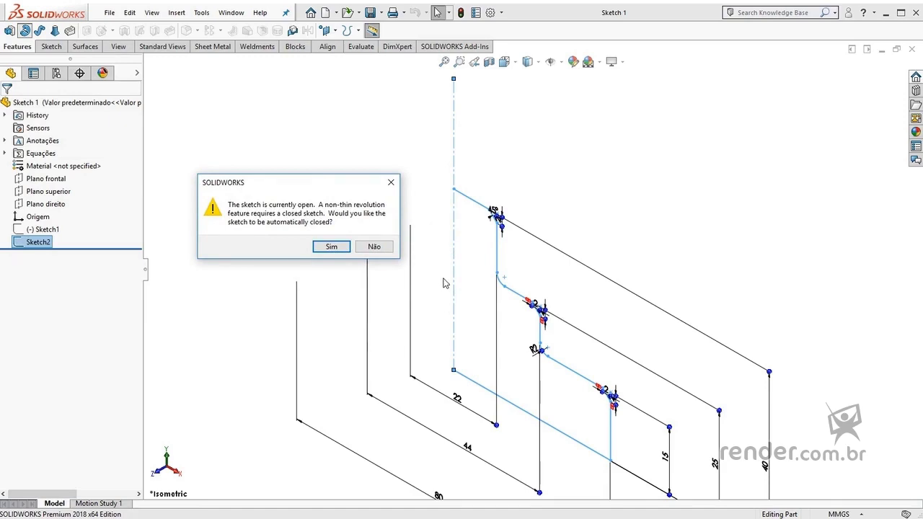
pyautogui.click(374, 247)
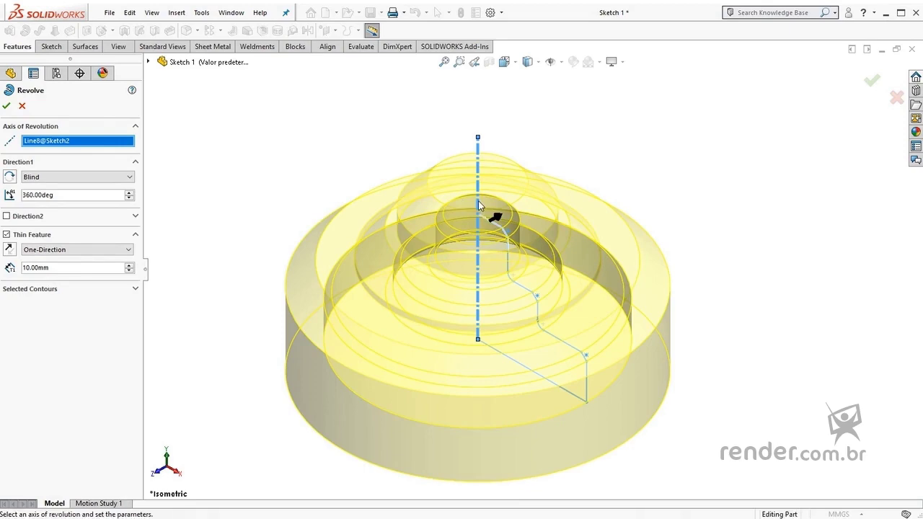
# - Reselect centreline Line8 as the revolution axis
pyautogui.click(478, 201)
pyautogui.click(477, 201)
pyautogui.moveTo(539, 308)
pyautogui.mouseDown(button='middle')
pyautogui.moveTo(593, 221)
pyautogui.moveTo(596, 253)
pyautogui.mouseUp(button='middle')
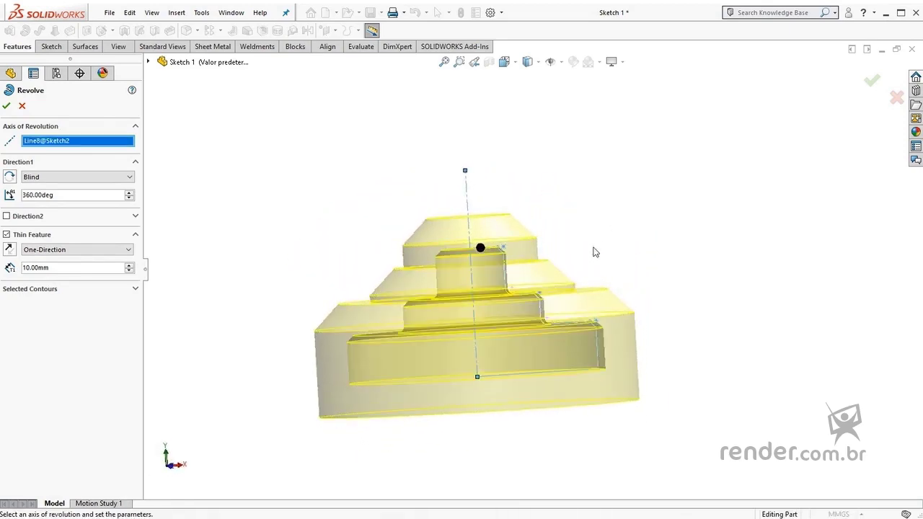
pyautogui.scroll(-2, 552, 324)
pyautogui.scroll(-2, 553, 321)
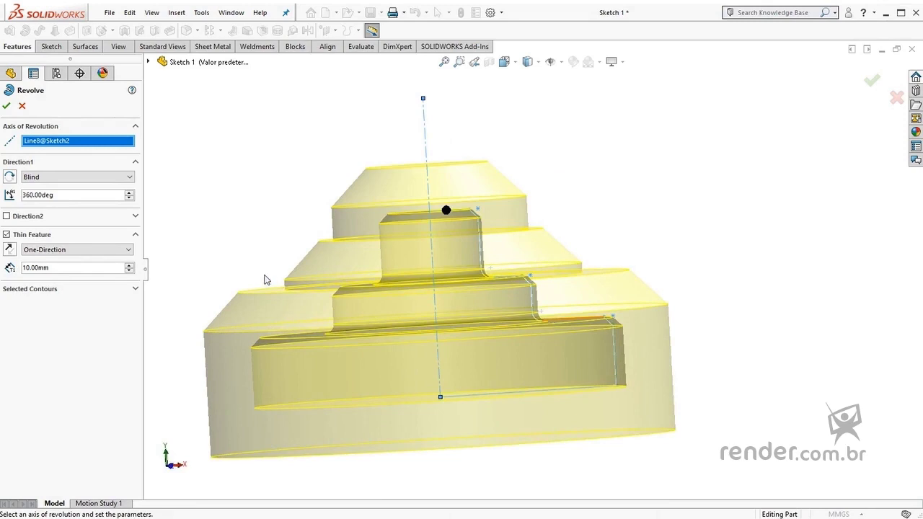
# - Set the thin-feature wall thickness to 1.00mm and accept the revolve
pyautogui.doubleClick(51, 268)
pyautogui.write('1')
pyautogui.press('Return')
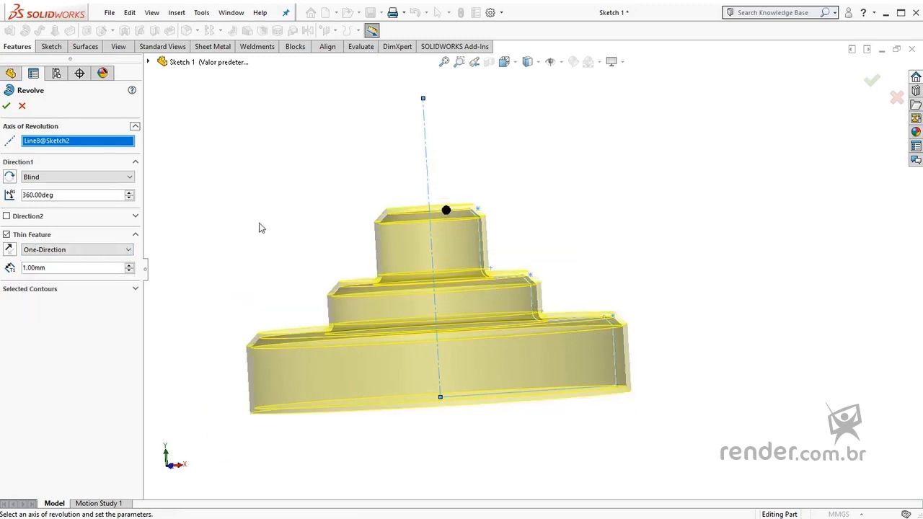
pyautogui.moveTo(260, 227); pyautogui.dragTo(321, 195, button='middle')
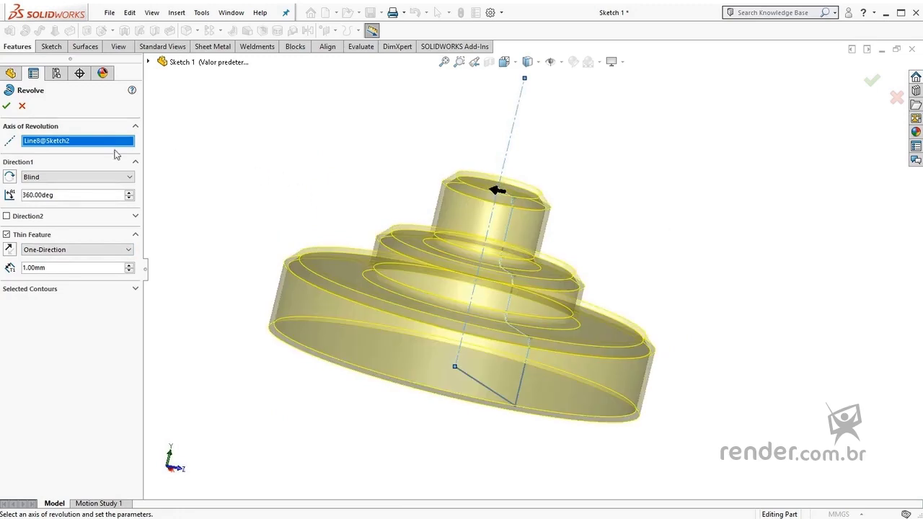
pyautogui.press('Return')
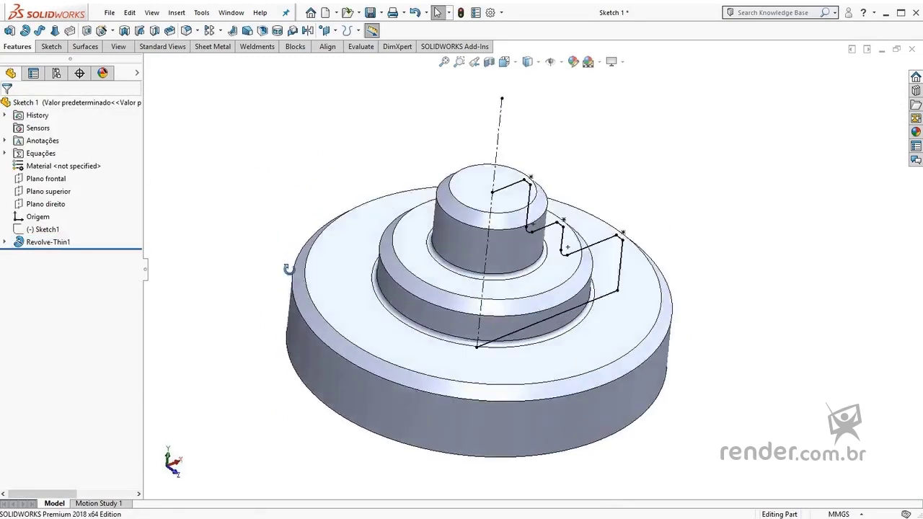
pyautogui.moveTo(333, 181)
pyautogui.mouseDown(button='middle')
pyautogui.moveTo(269, 251)
pyautogui.moveTo(298, 206)
pyautogui.mouseUp(button='middle')
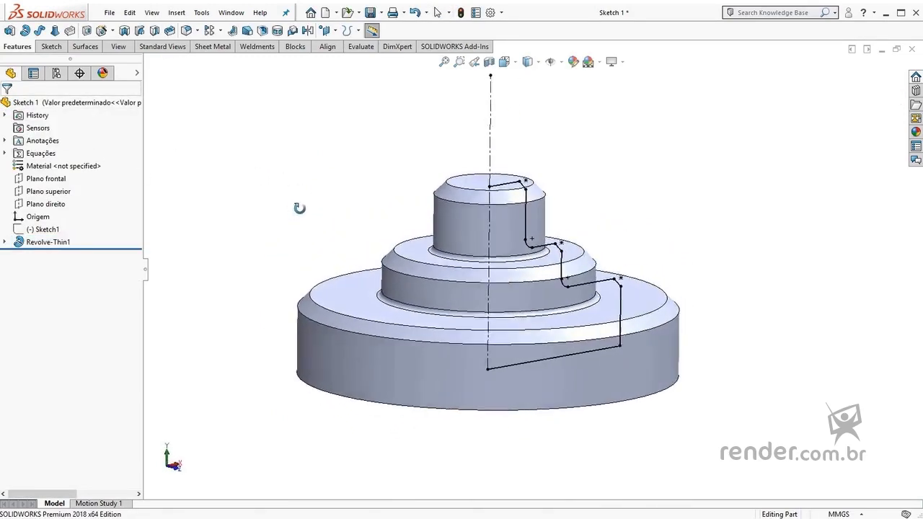
pyautogui.click(489, 61)
pyautogui.click(873, 81)
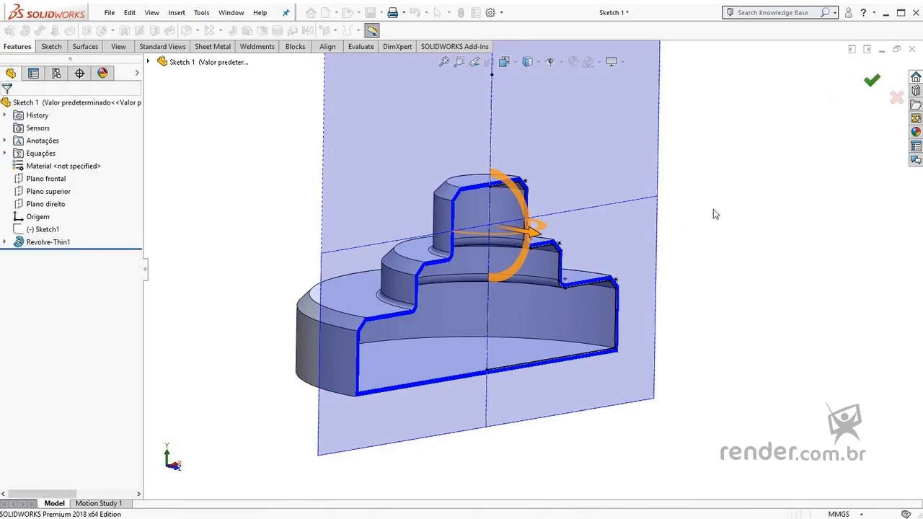
pyautogui.moveTo(641, 239)
pyautogui.mouseDown(button='middle')
pyautogui.moveTo(579, 212)
pyautogui.moveTo(614, 311)
pyautogui.moveTo(618, 295)
pyautogui.moveTo(548, 288)
pyautogui.mouseUp(button='middle')
pyautogui.scroll(-2, 548, 288)
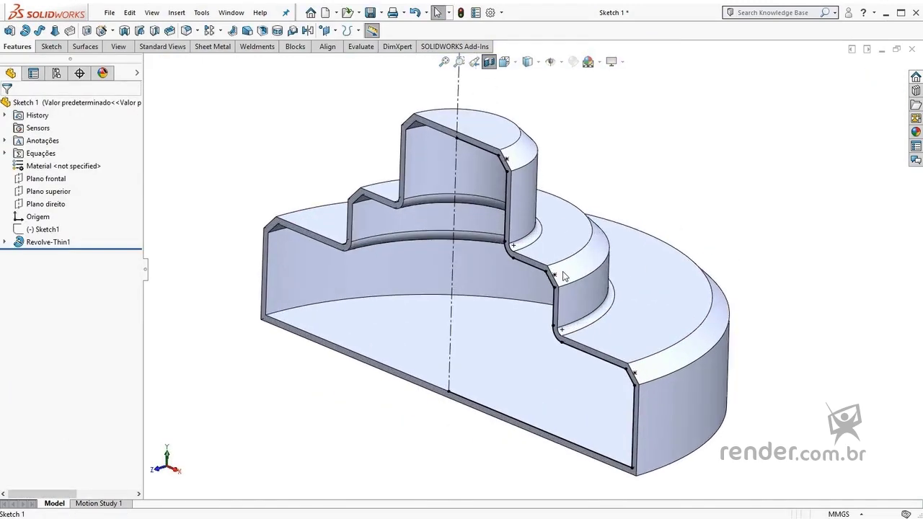
pyautogui.click(489, 62)
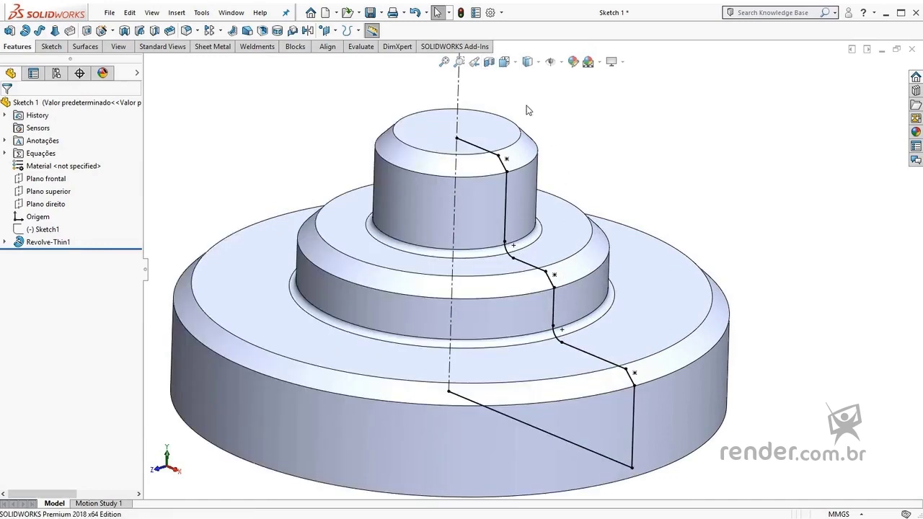
pyautogui.hotkey('ctrl', '7')
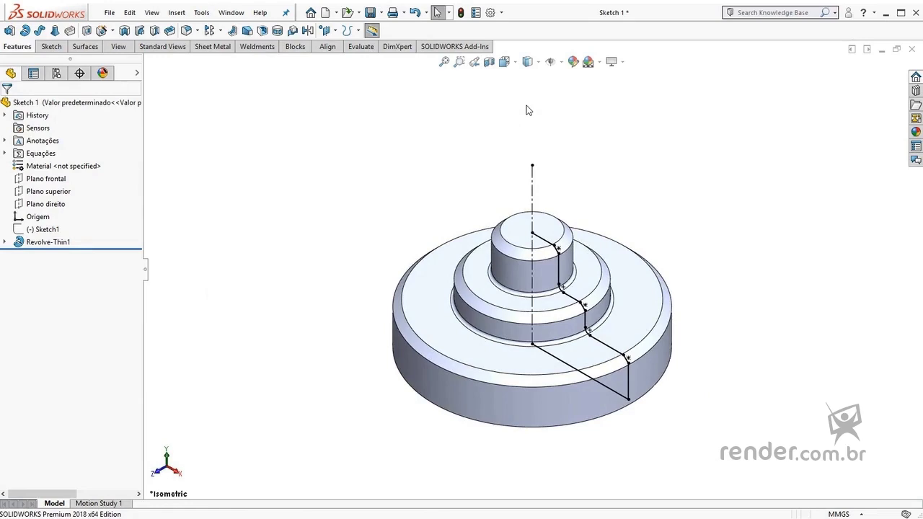